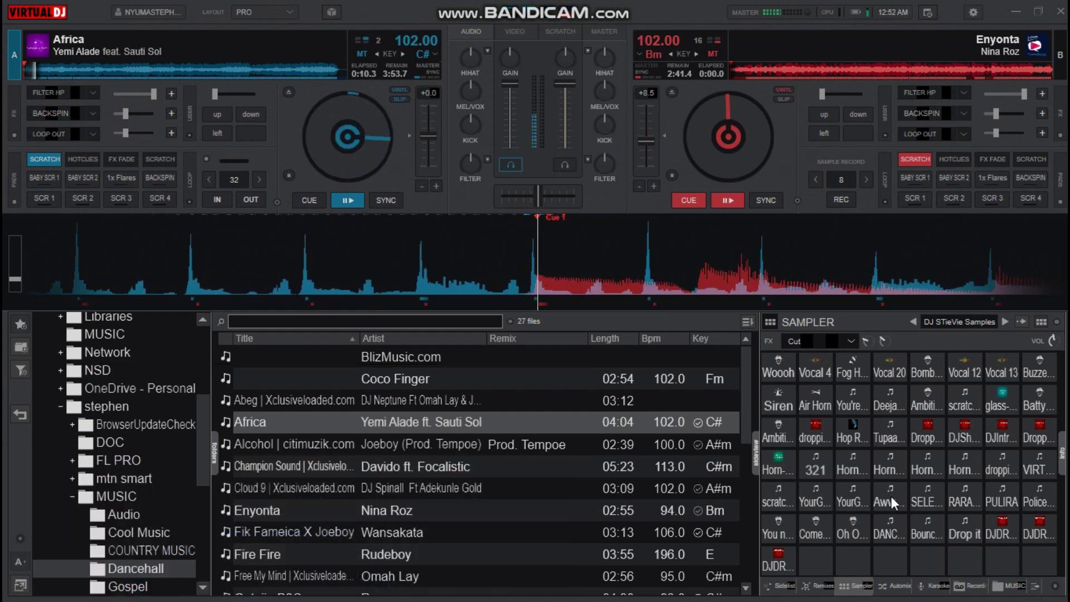
Restart Africa on deck A from the beginning of the track and keep it playing
key("c")
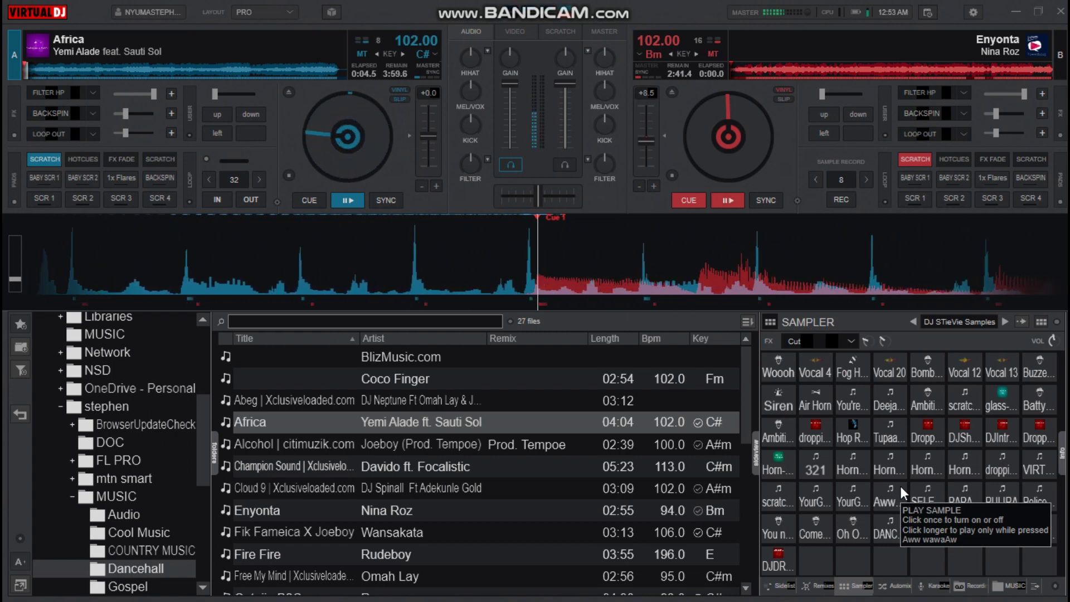
key("space")
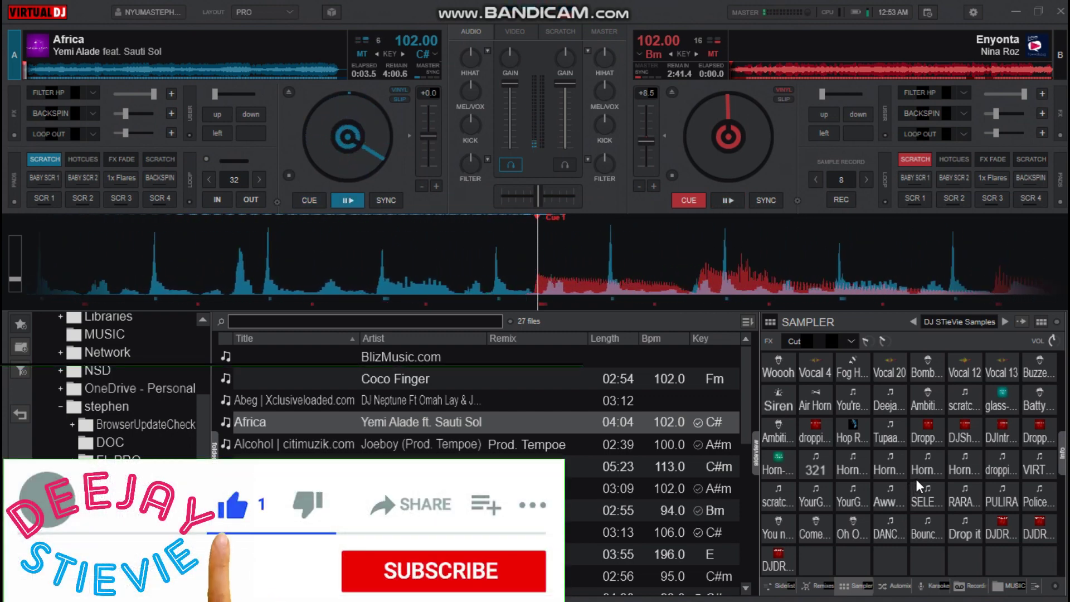
key("Home")
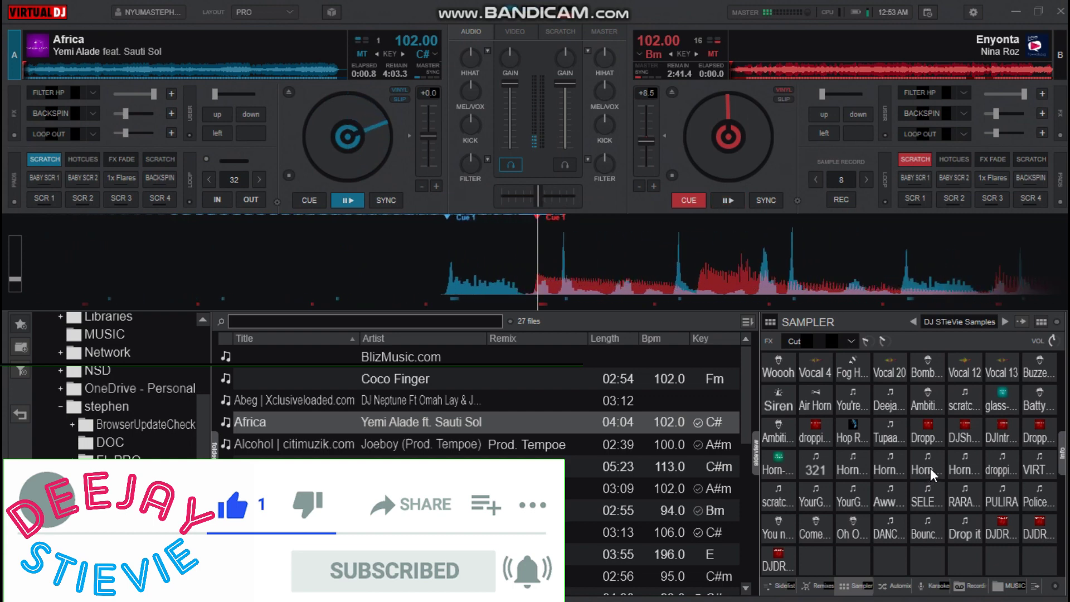
Trigger the Deeja... and Vocal 20 samples over Africa while it plays on deck A
key("F12")
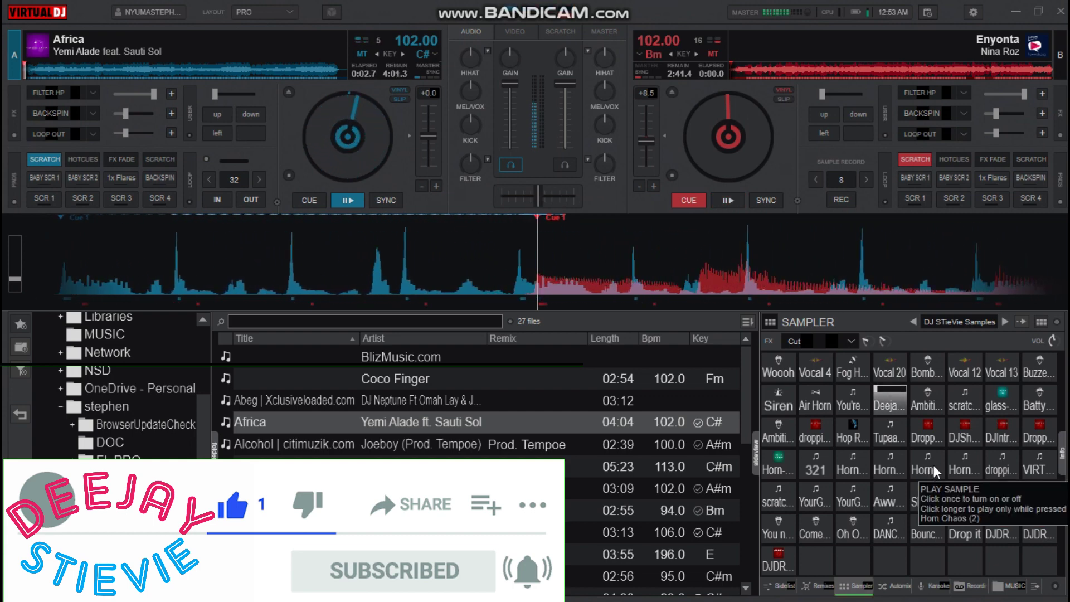
key("F12")
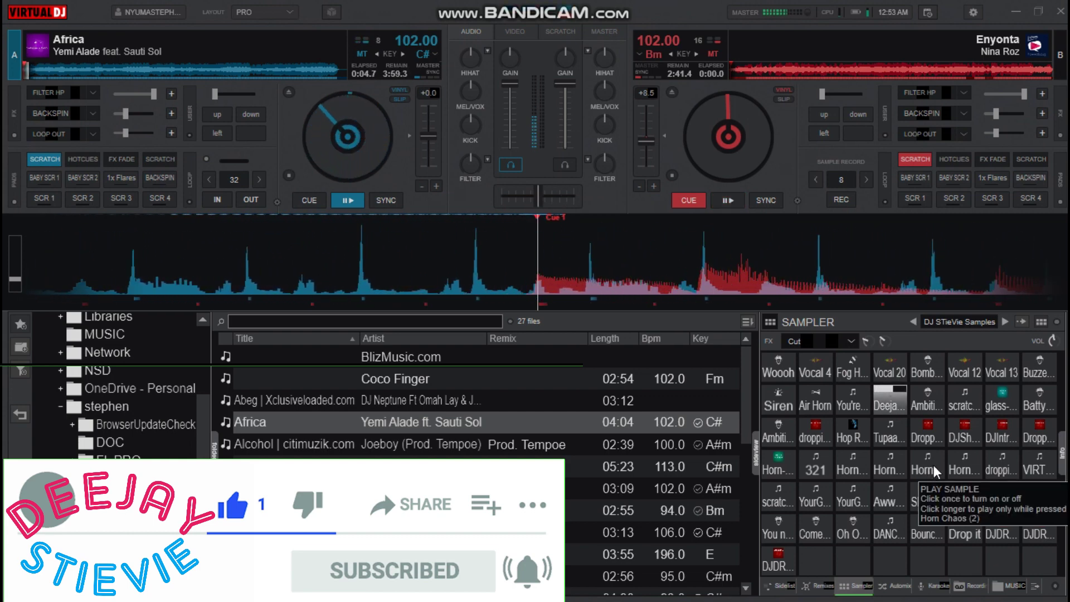
key("F1")
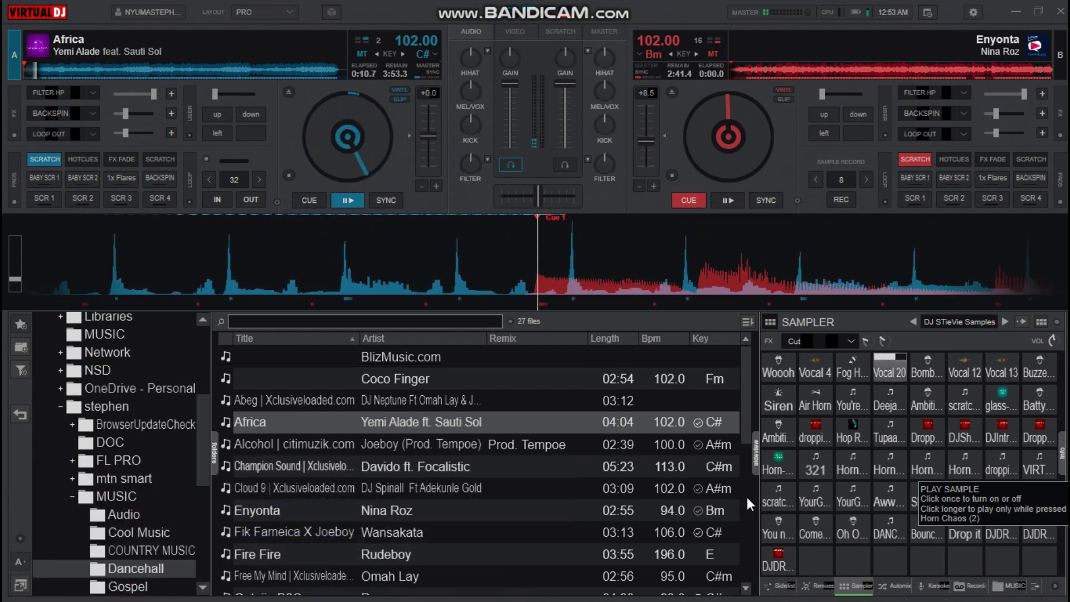
Make deck B active and tease the opening of Enyonta with short starts and stops at Cue 1
key("Tab")
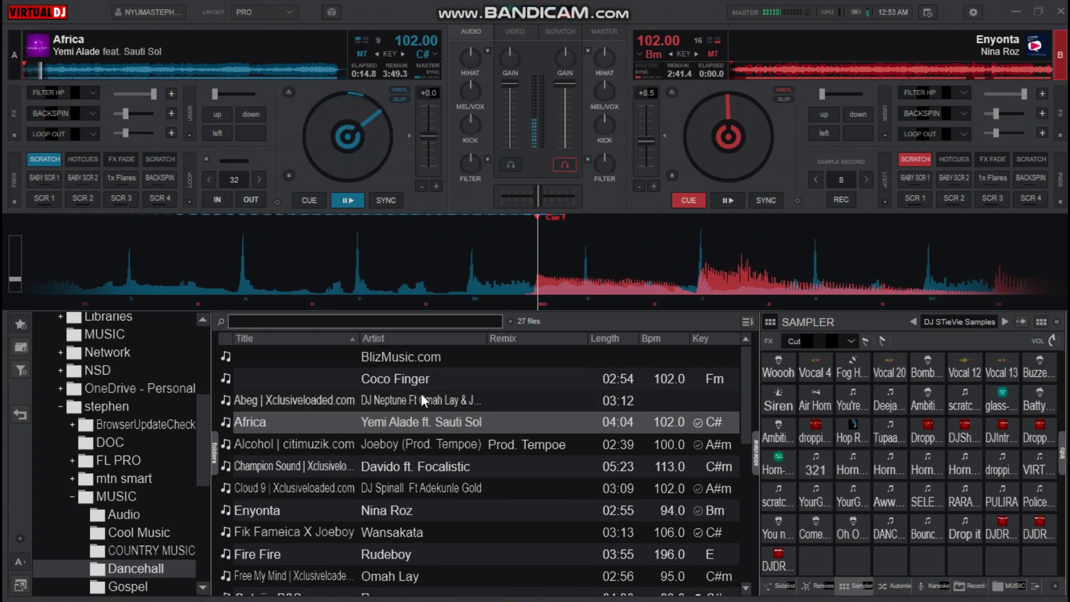
key("space")
key("space")
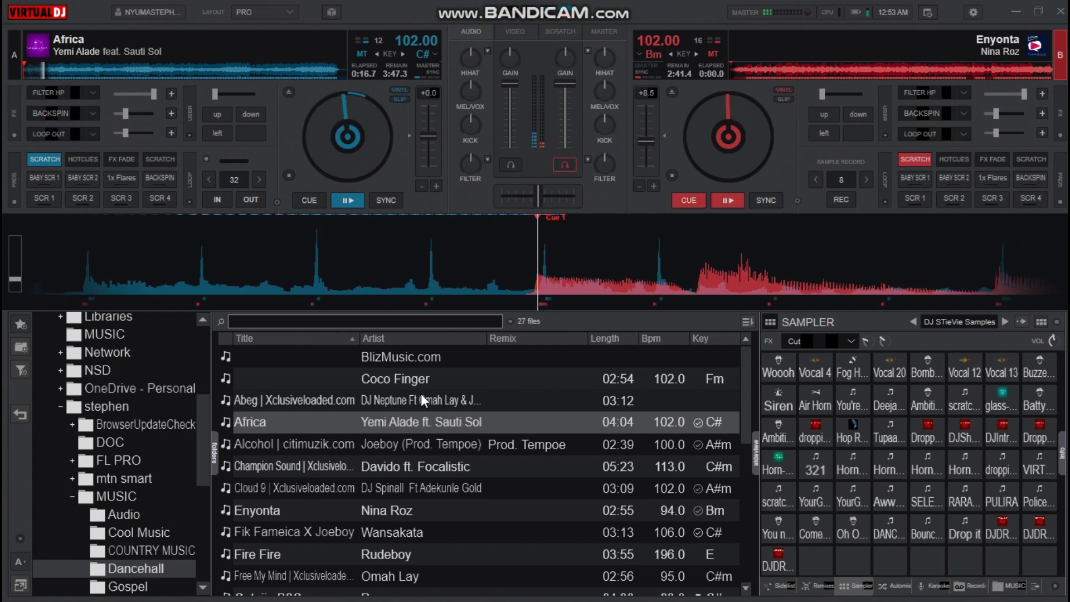
key("space")
key("space")
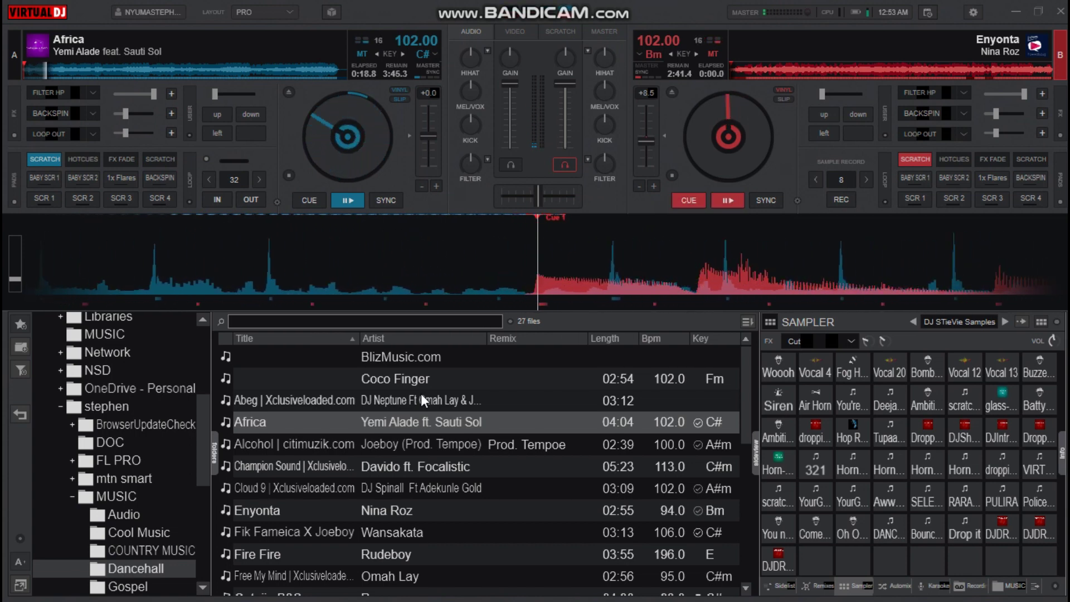
Bring in Enyonta on deck B over Africa, stuttering its opening before letting it play on
key("space")
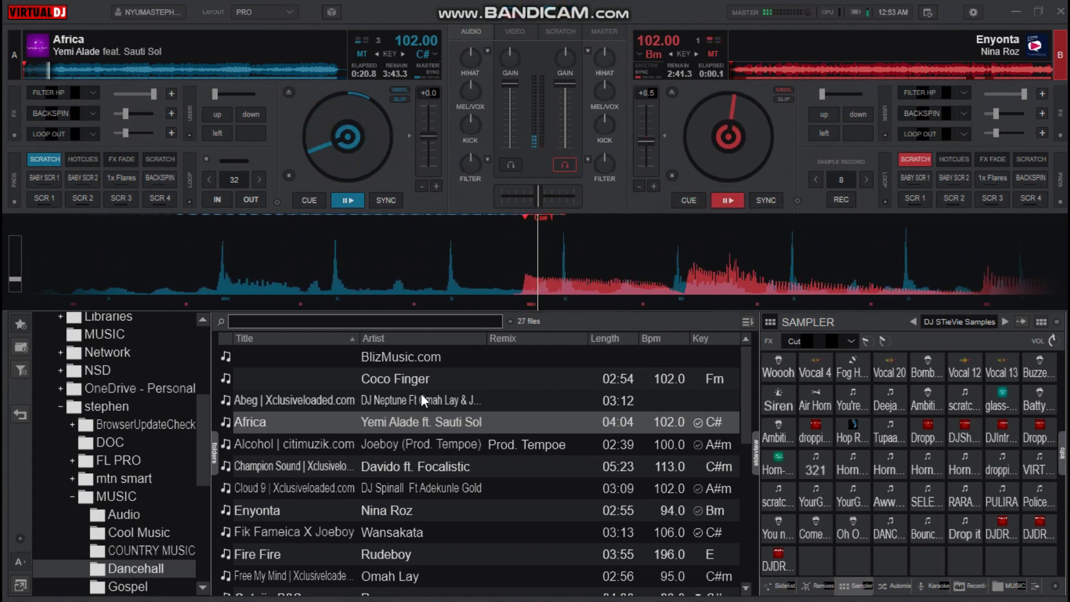
key("space")
key("space")
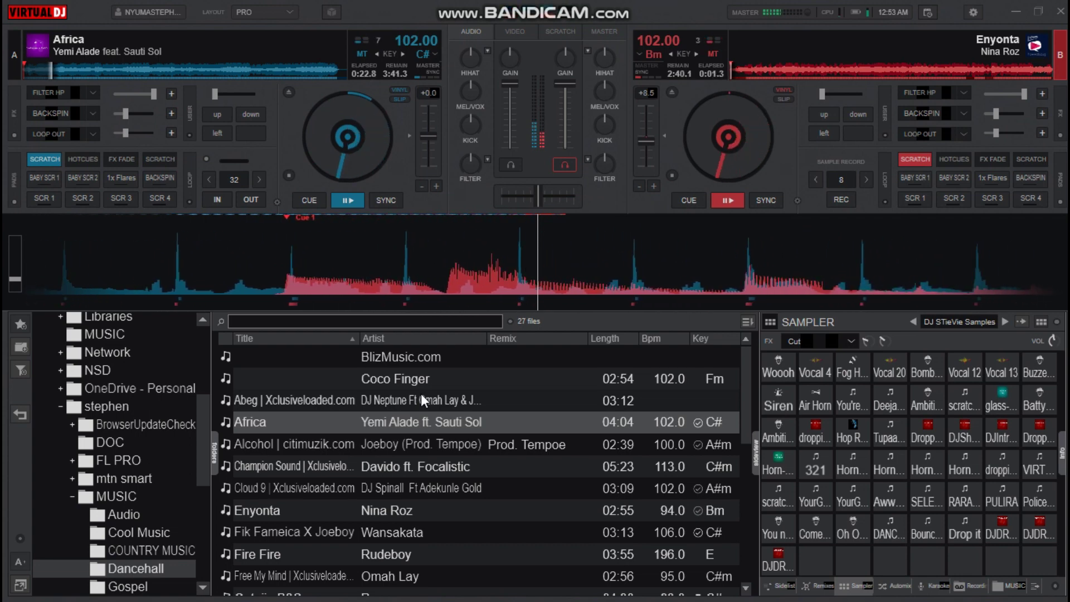
key("space")
key("shift+Right")
key("space")
key("space")
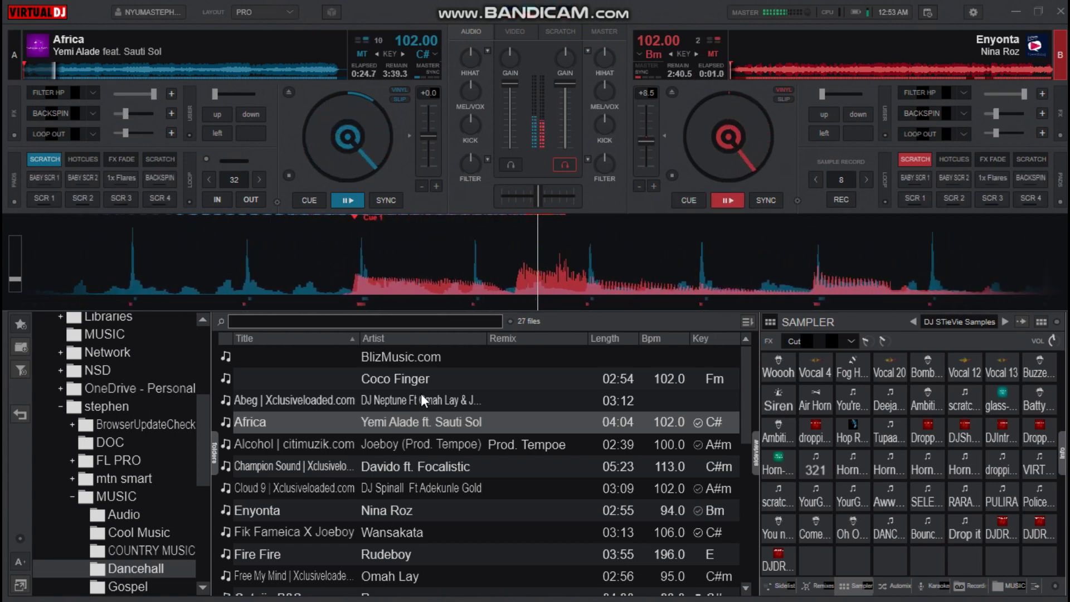
key("space")
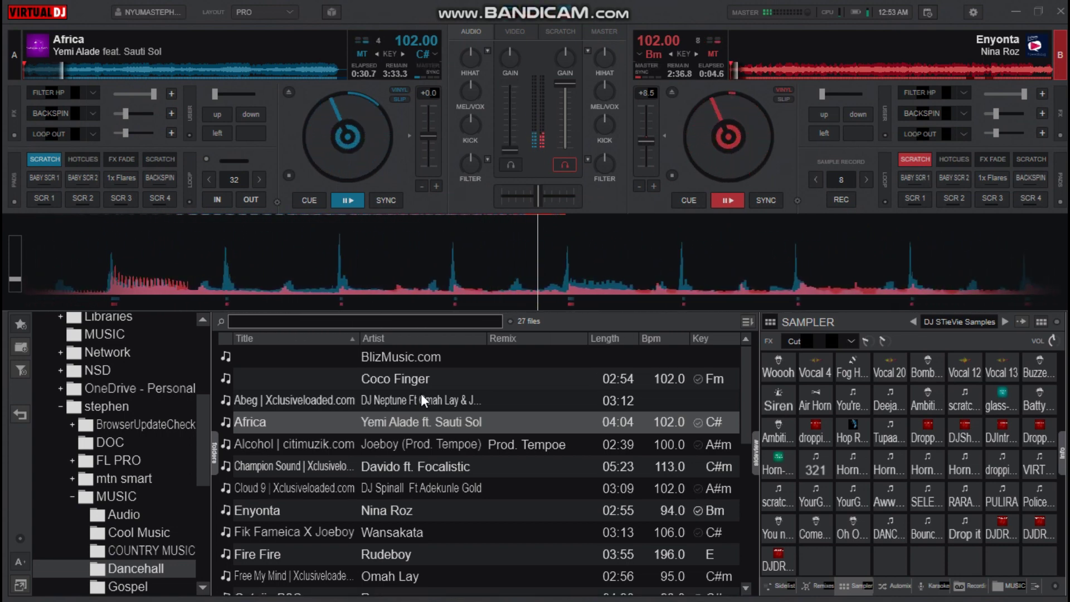
Make deck A active and load Muyayu - Mudra D Viral from the Dancehall folder onto it, replacing Africa
key("Tab")
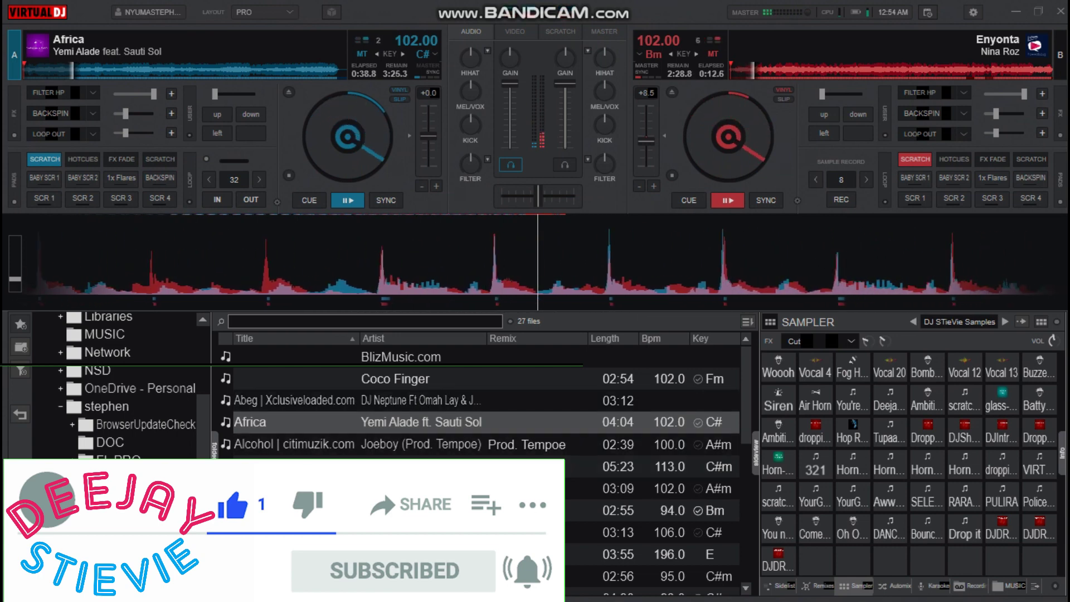
left_click(747, 589)
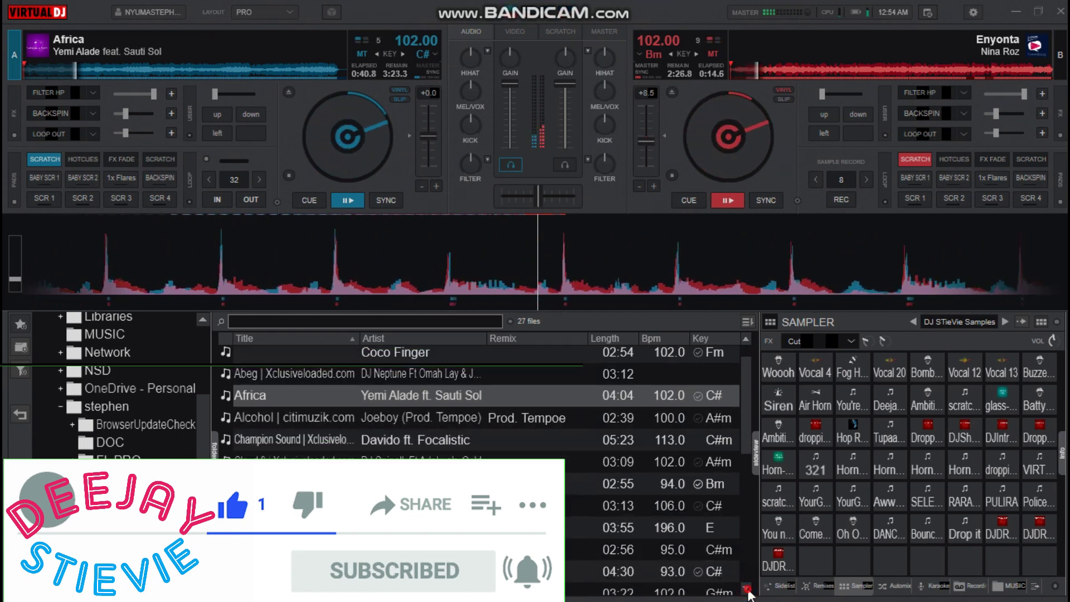
left_click_drag(748, 591, 748, 591)
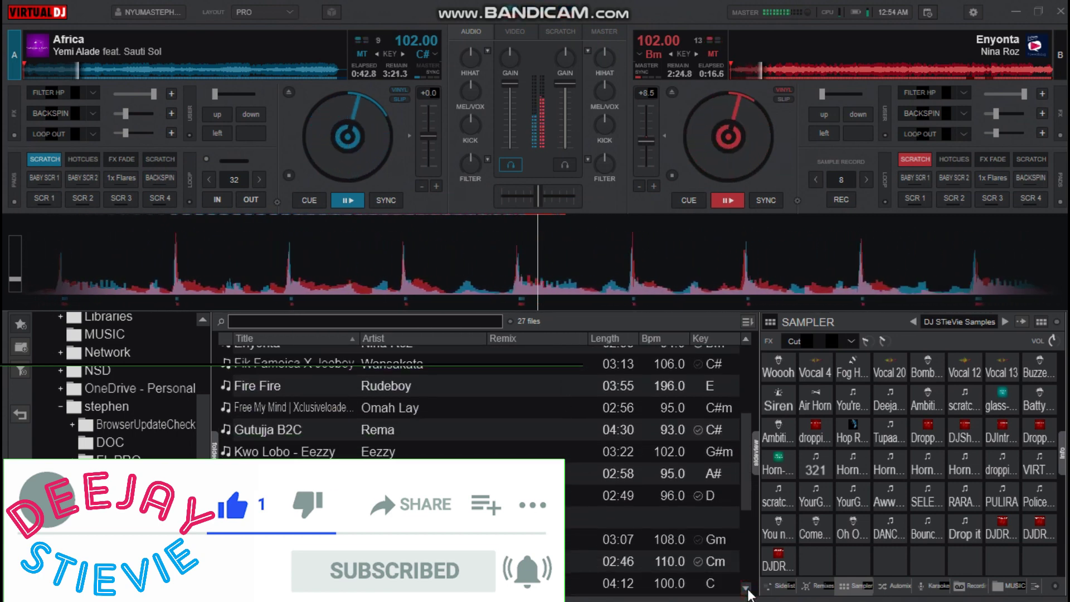
left_click(379, 498)
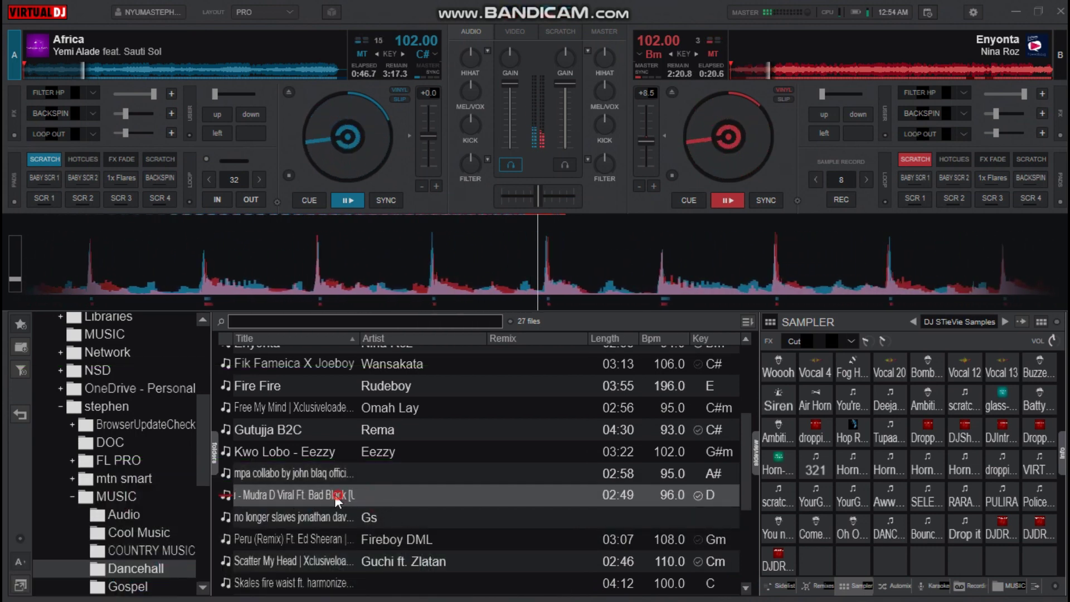
left_click_drag(334, 494, 290, 156)
left_click(501, 319)
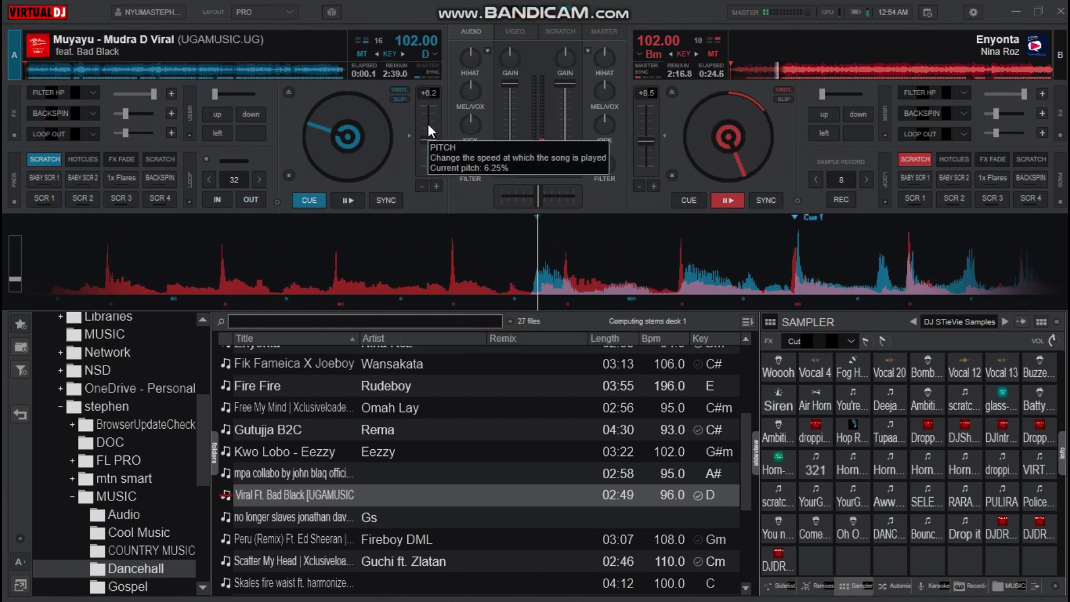
Start Muyayu on deck A and restart it repeatedly from Cue 1 over Enyonta, leaving it playing
key("space")
key("shift+space")
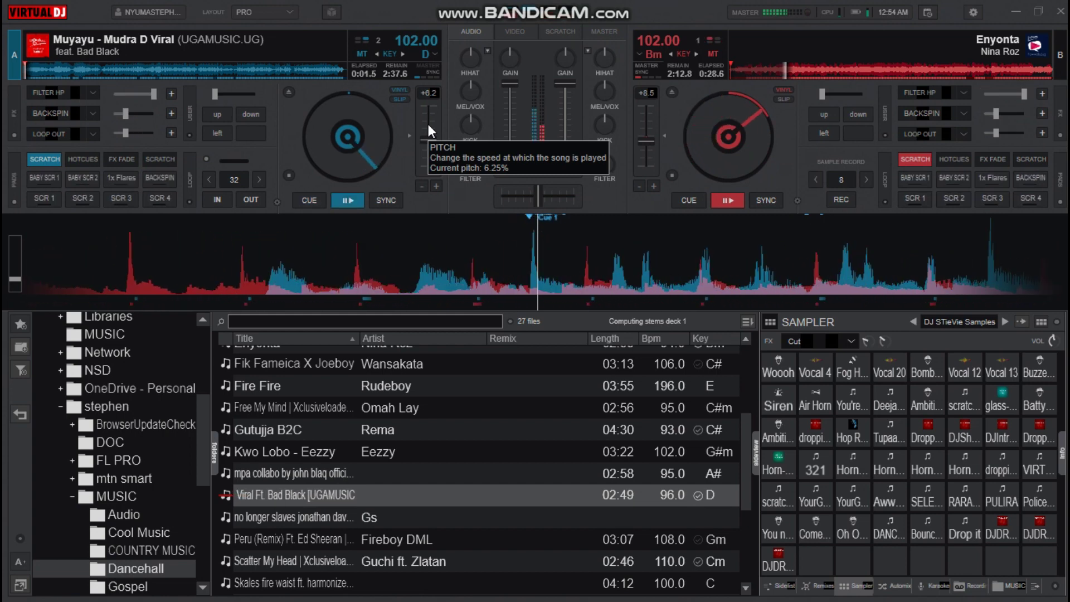
key("c")
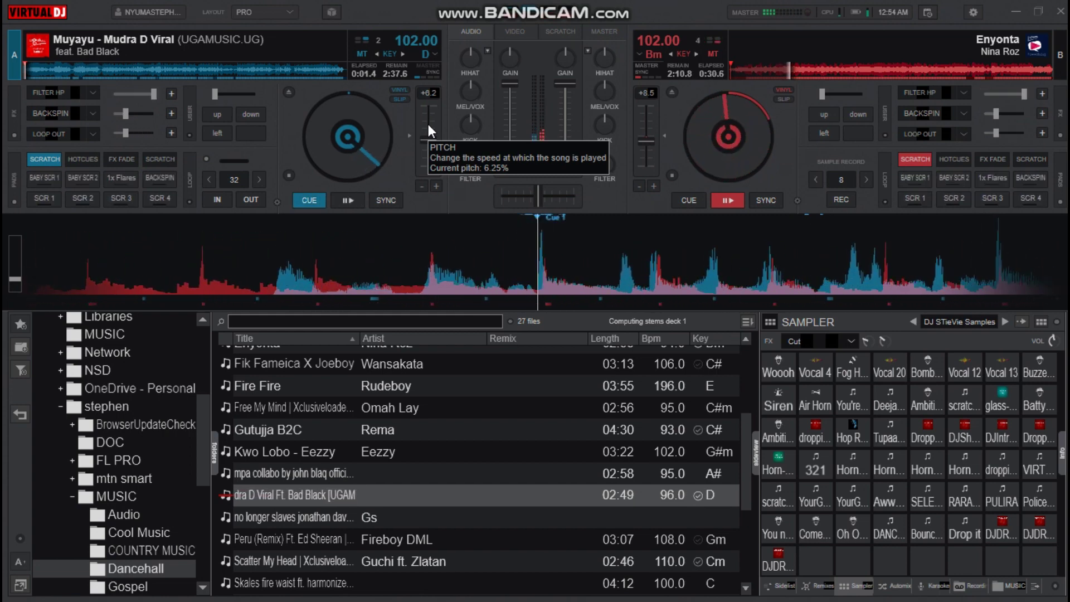
key("space")
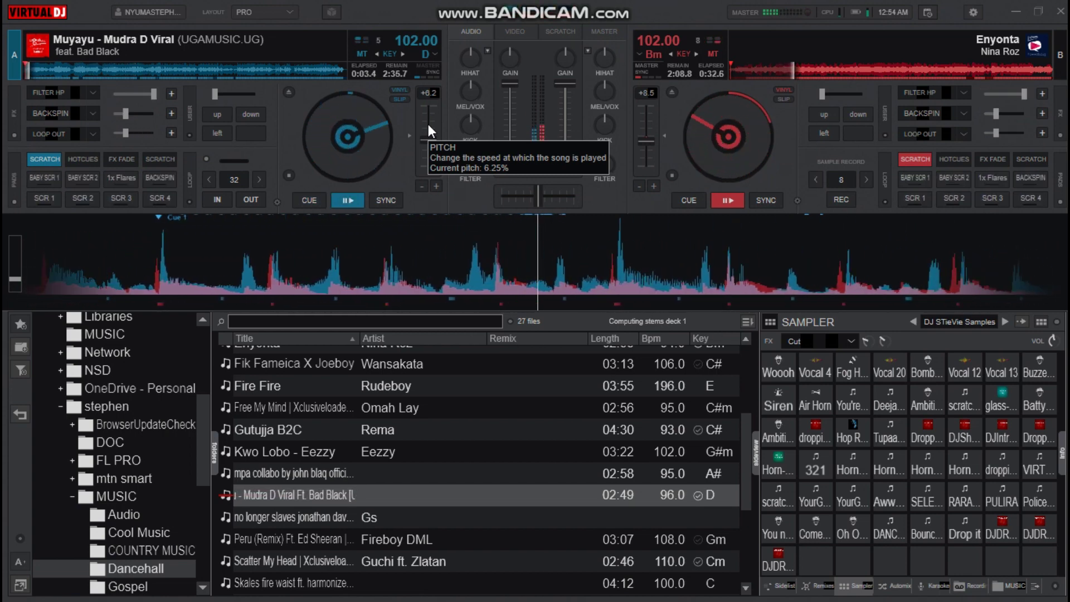
key("c")
key("space")
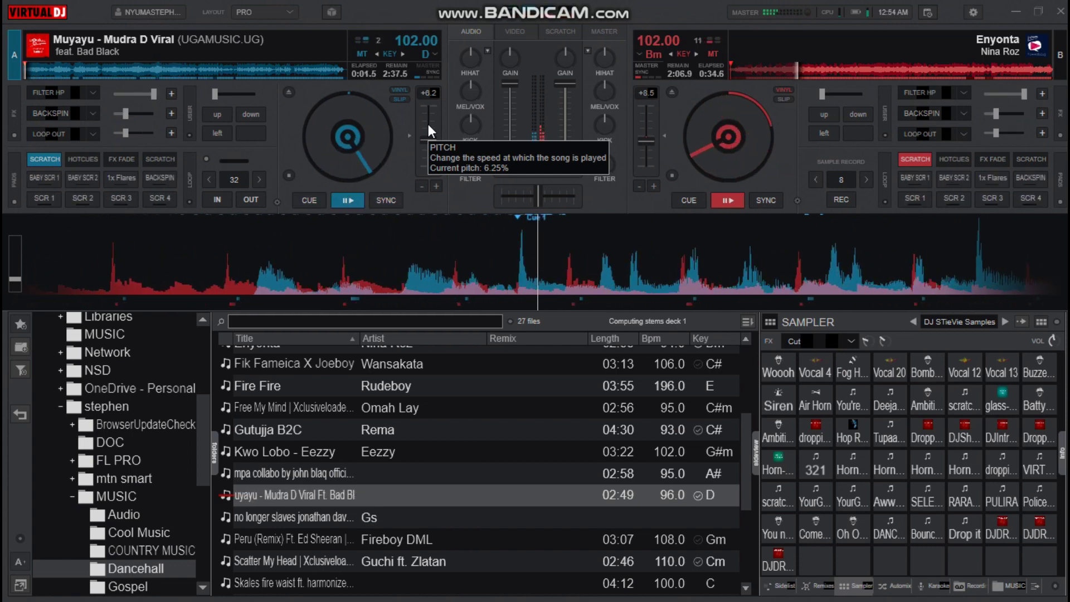
key("c")
key("space")
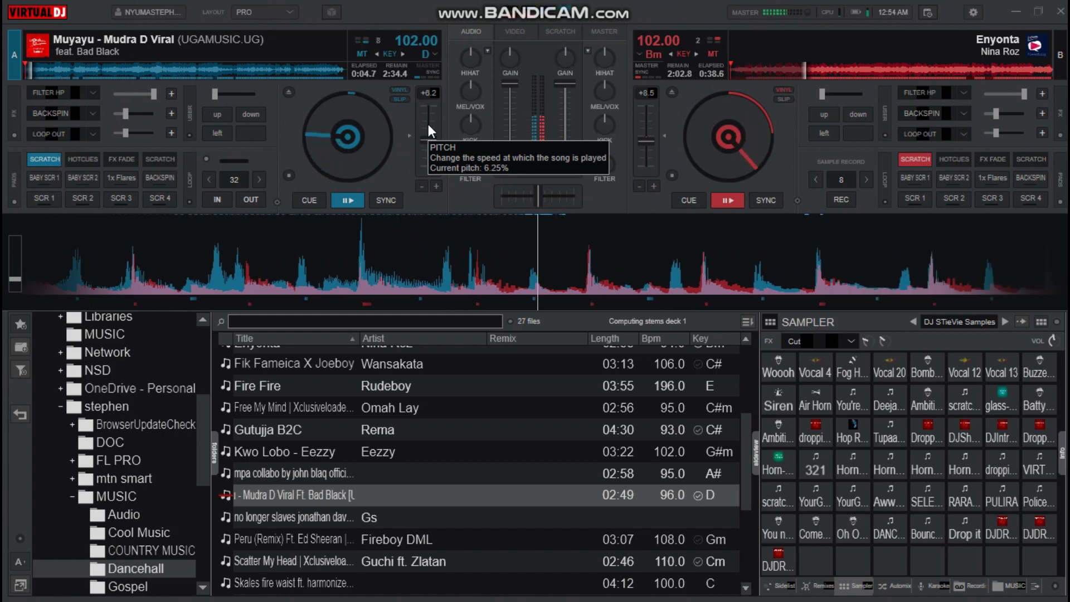
Stop Enyonta on deck B and trigger the Vocal 20 sample over Muyayu
key("Tab")
key("b")
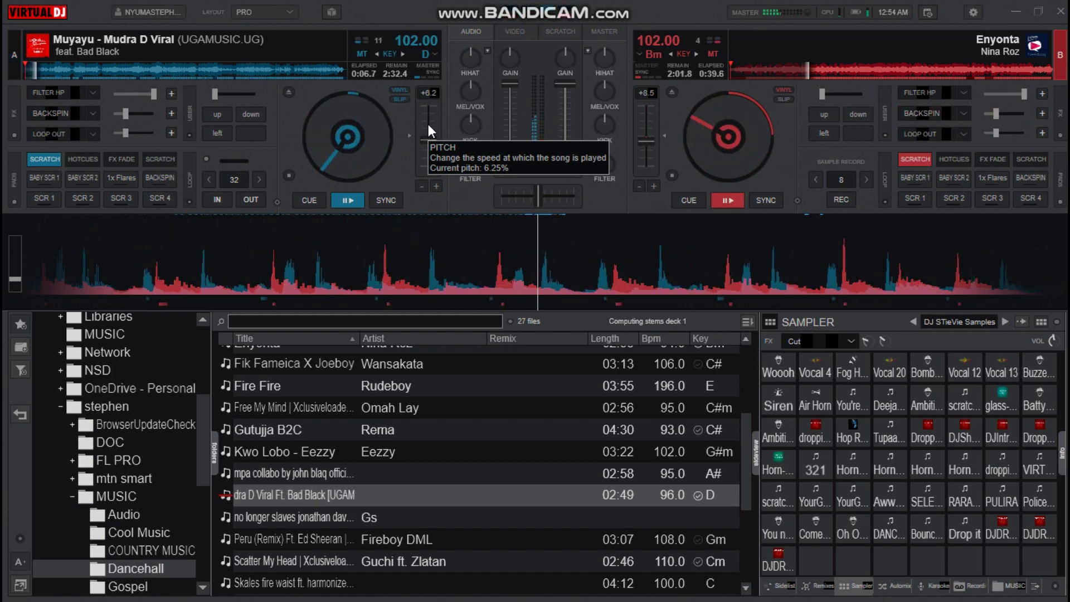
key("4")
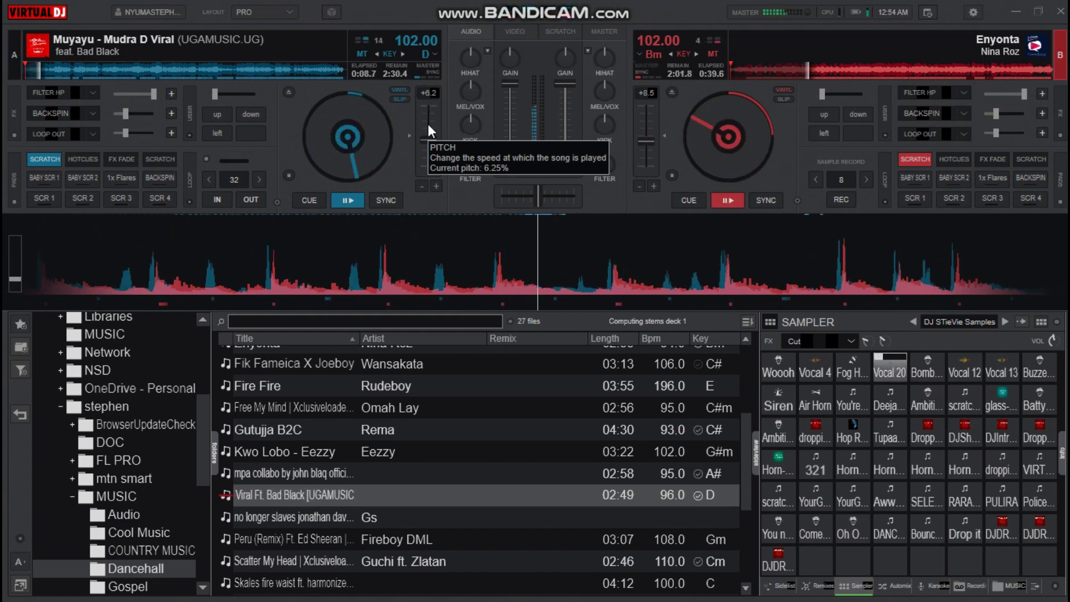
key("r")
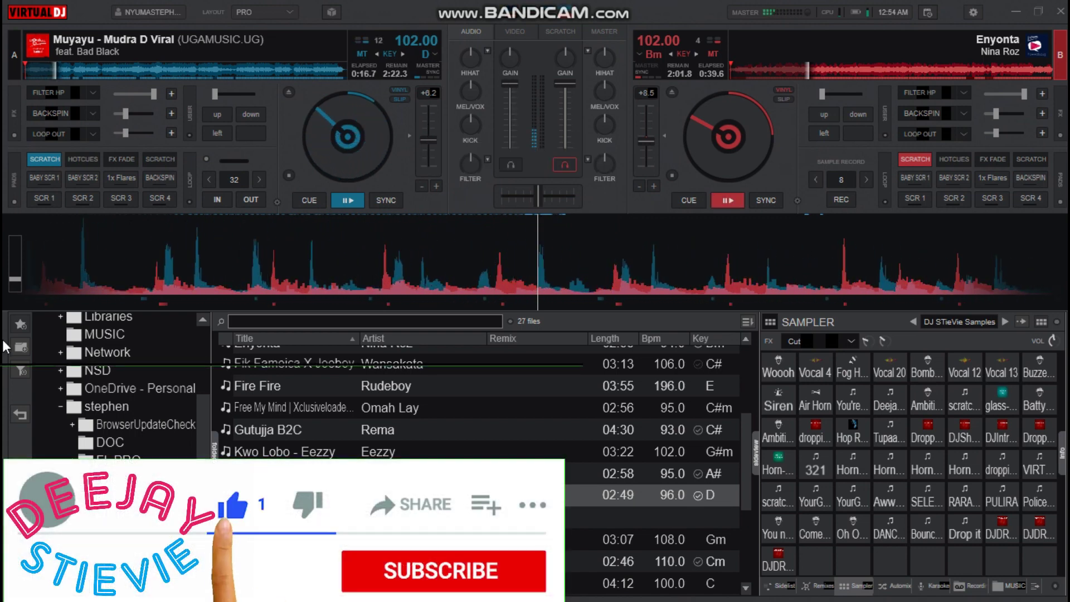
Load Skales fire waist onto deck B and bring it in from Cue 1 with repeated restarts over Muyayu
double_click(279, 583)
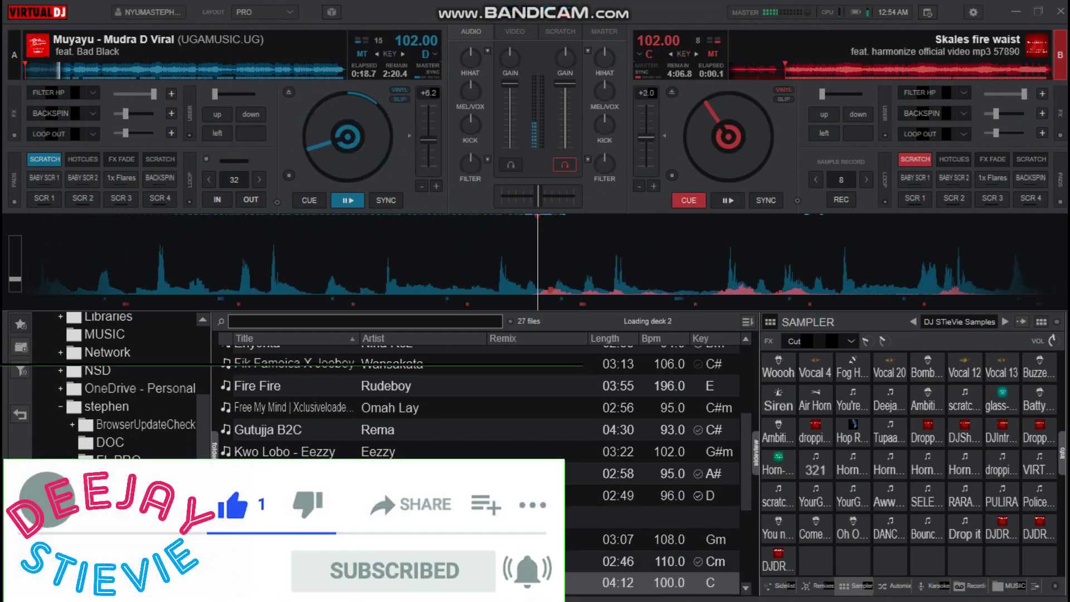
key("1")
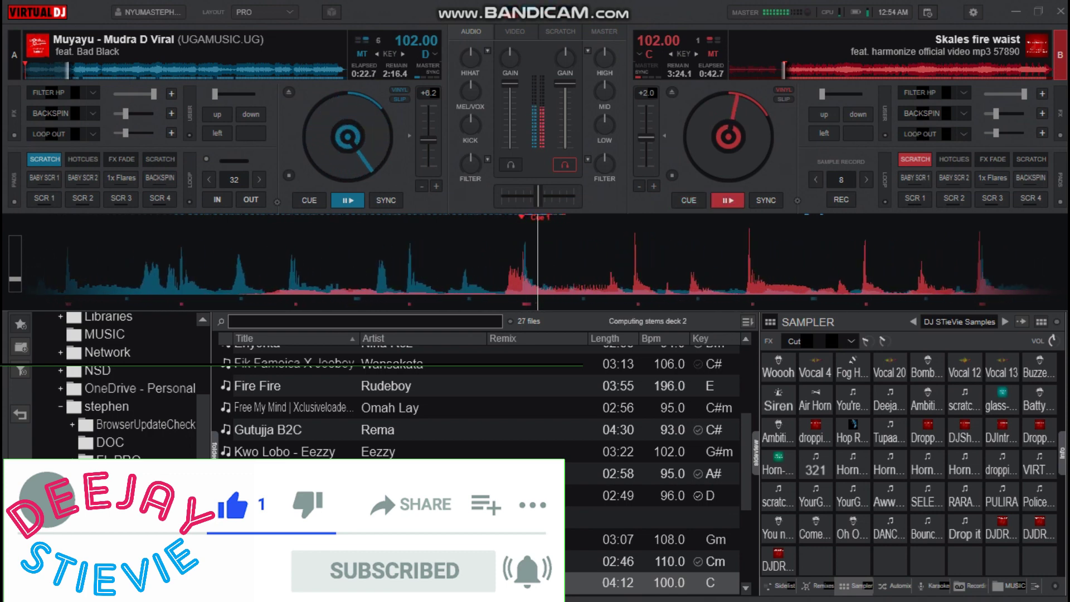
key("c")
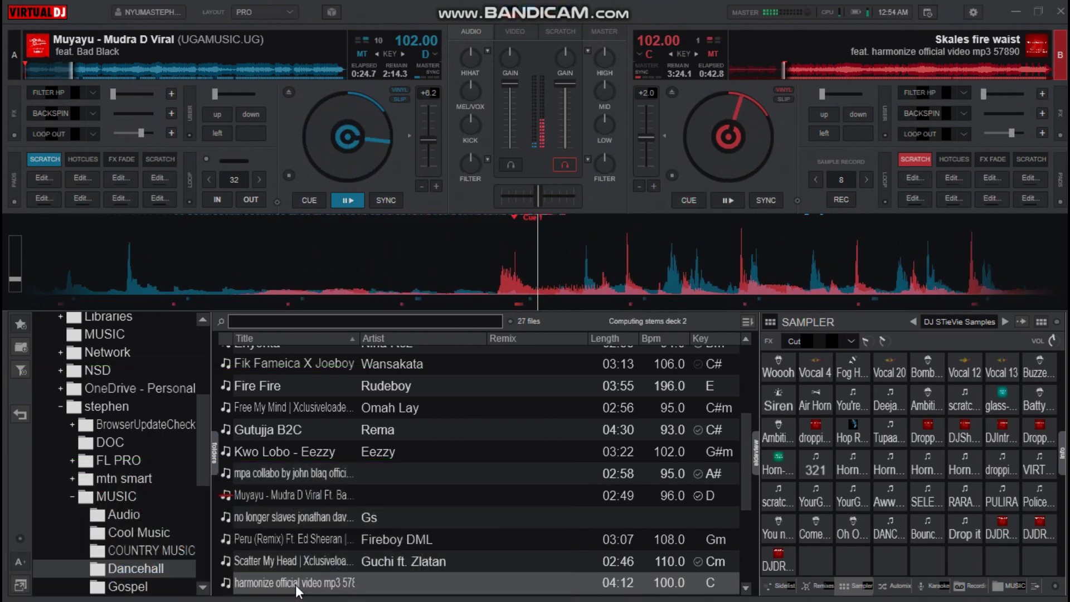
key("c")
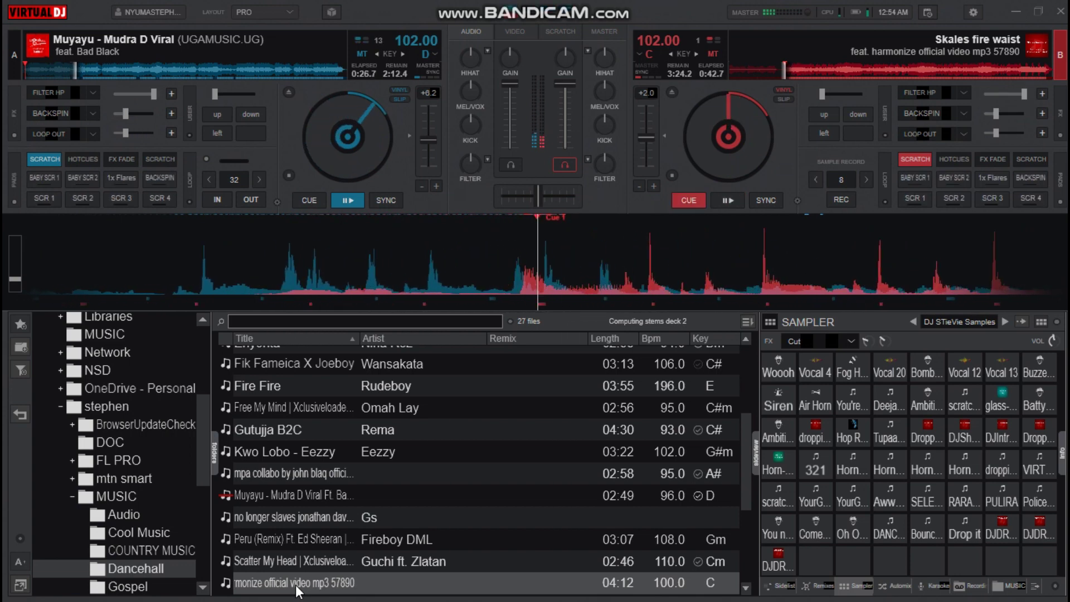
key("c")
key("c")
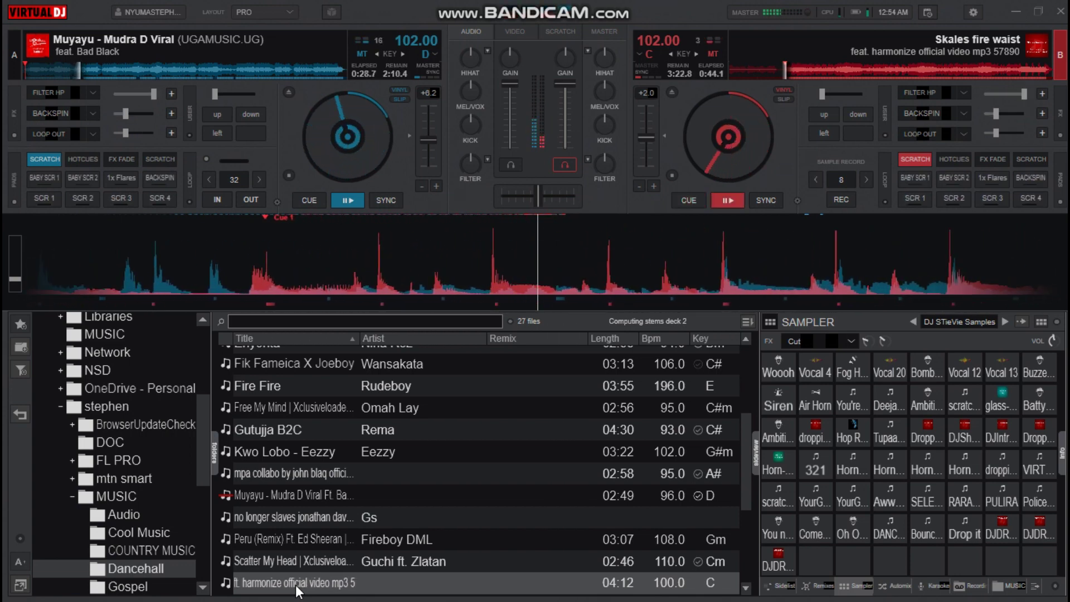
Load SQUIRAL TUMBIZA SOUND VERSION onto deck A in place of Muyayu and start playing it
key("Left")
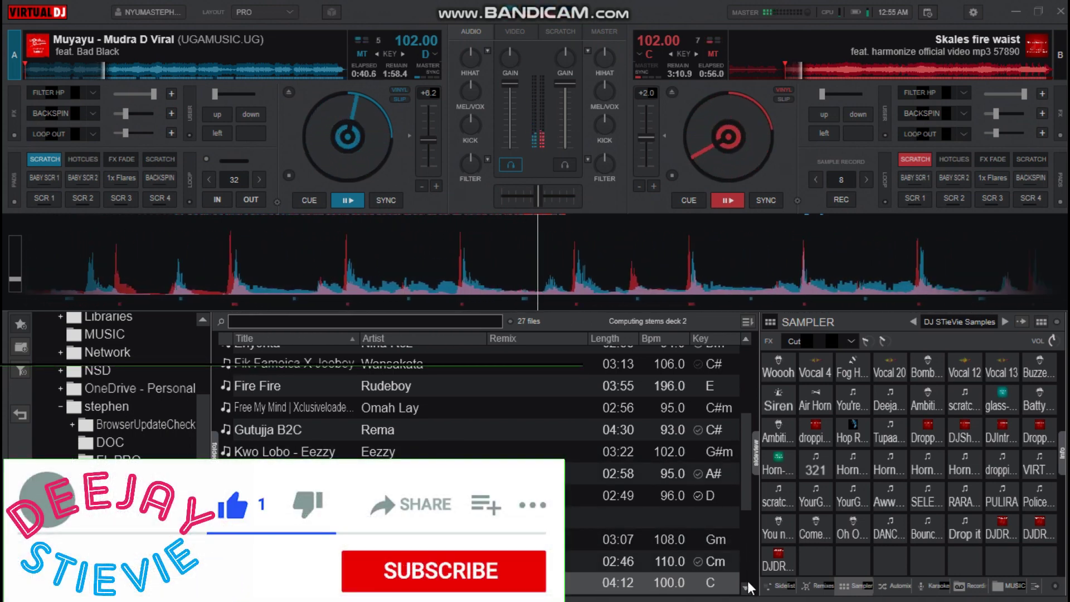
scroll(748, 584, "down", 2)
scroll(749, 584, "down", 1)
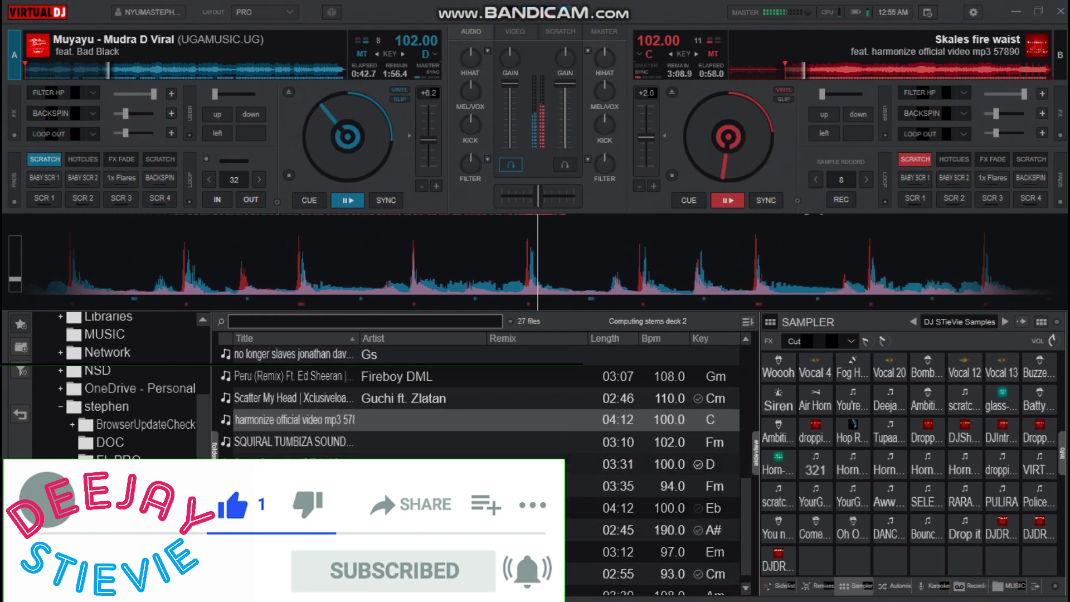
left_click(391, 443)
left_click_drag(392, 445, 204, 144)
left_click(490, 322)
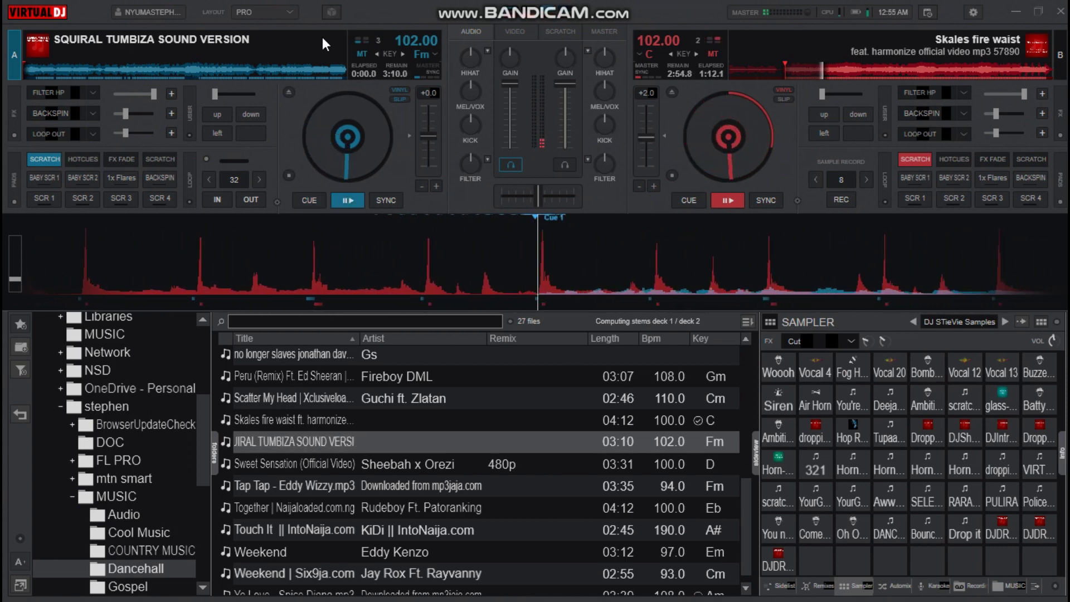
key("space")
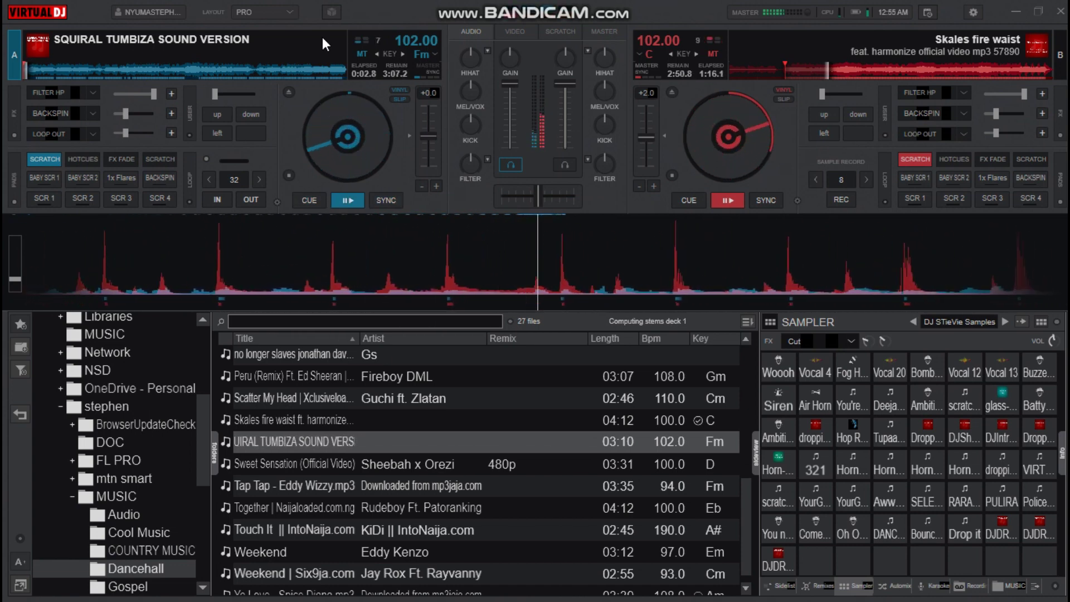
Stop Skales fire waist on deck B and replace it with Weekend, starting playback
key("Tab")
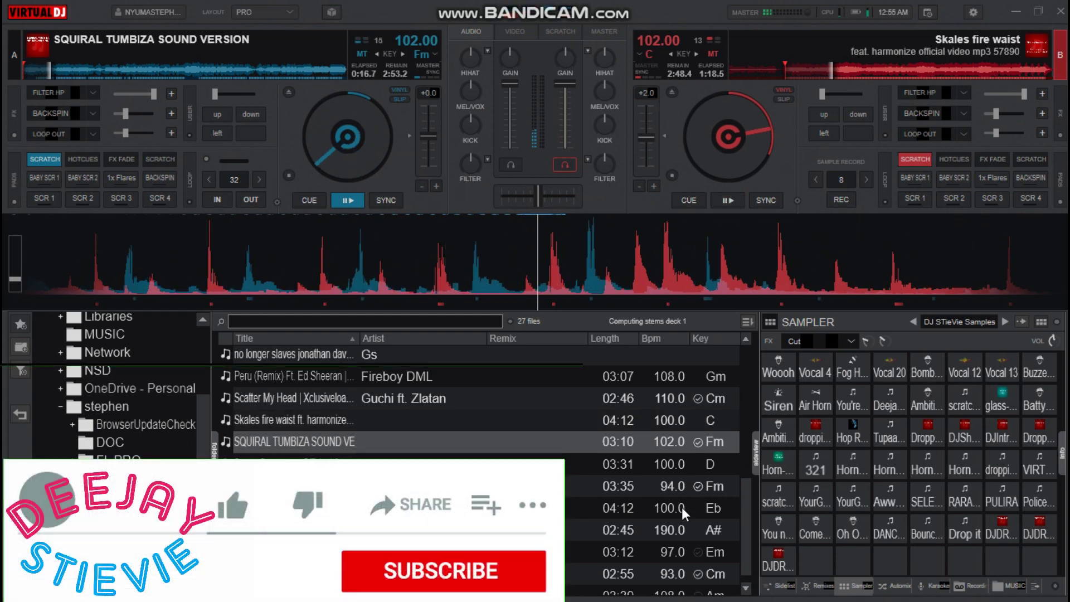
left_click(746, 588)
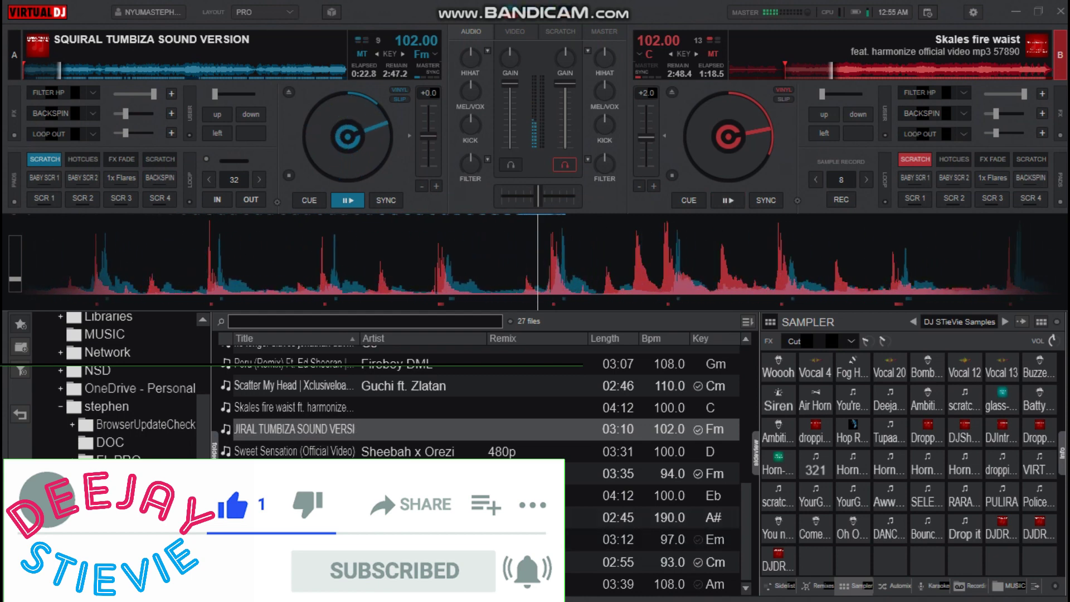
double_click(356, 539)
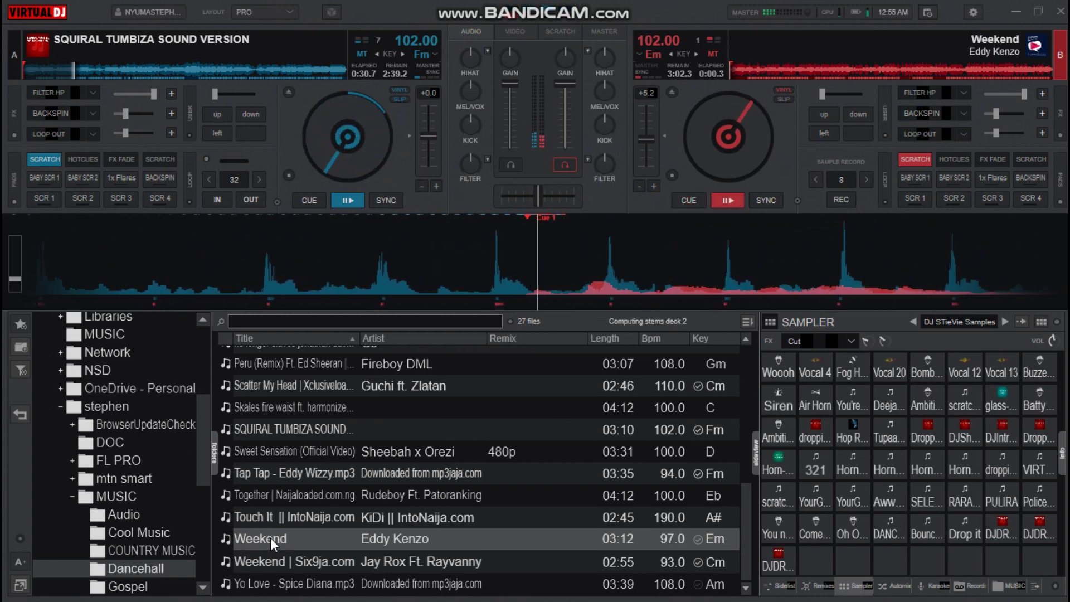
Restart Weekend on deck B over SQUIRAL TUMBIZA SOUND VERSION, triggering the Vocal 20 and Woooh samples
key("Tab")
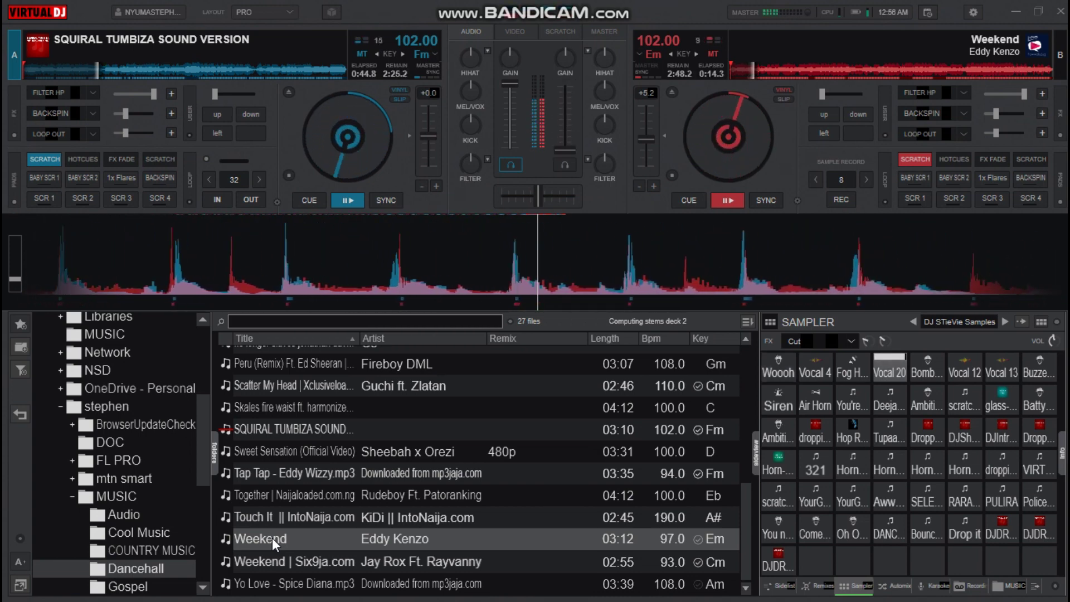
key("Tab")
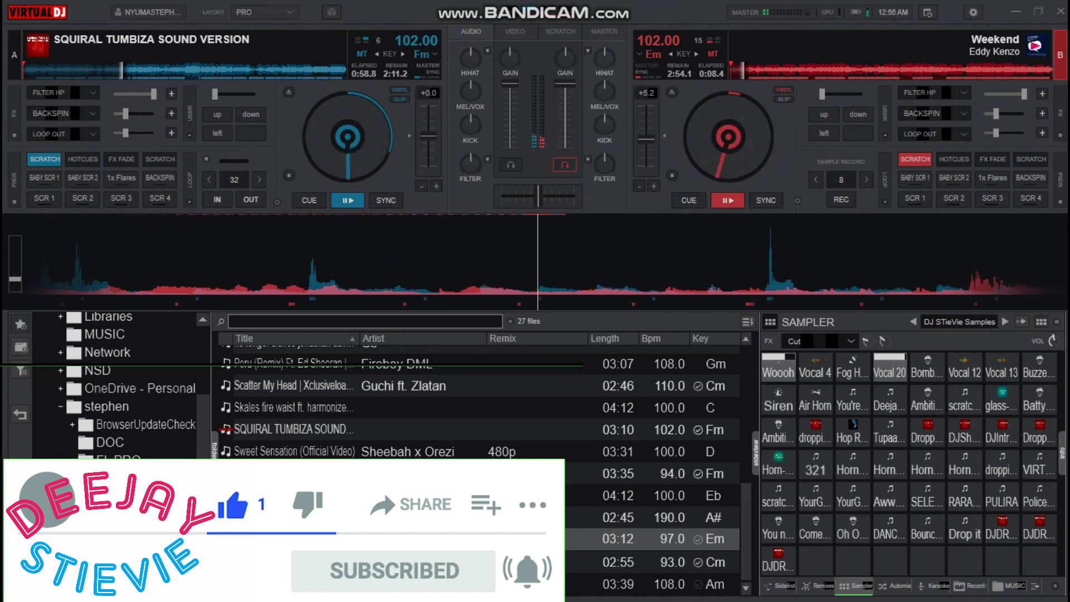
key("4")
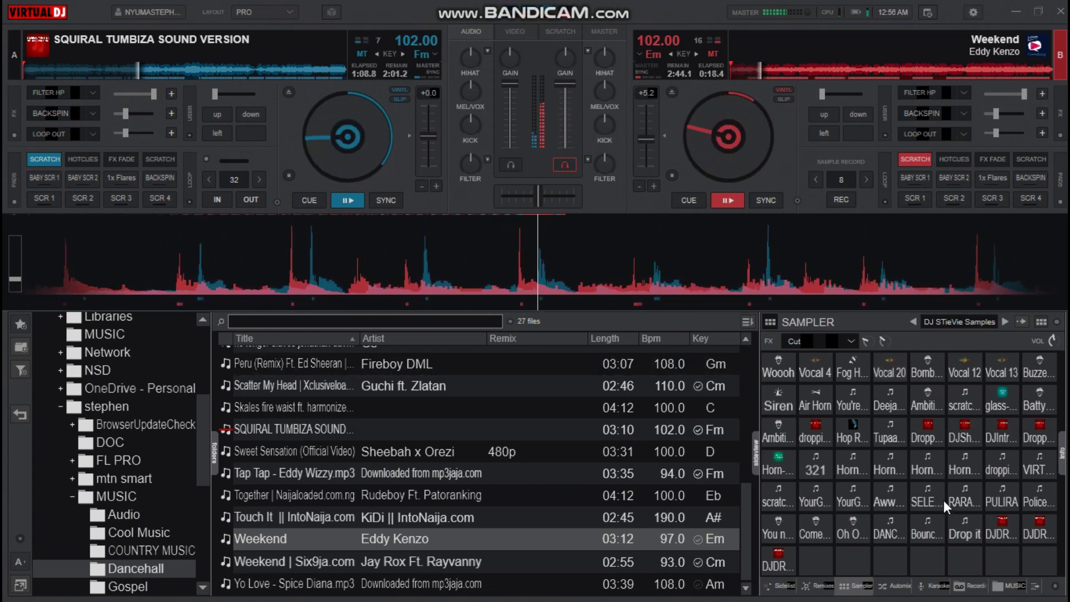
Trigger the Aww, Oh O and Come samples over the two playing tracks, firing Oh O twice
left_click(898, 499)
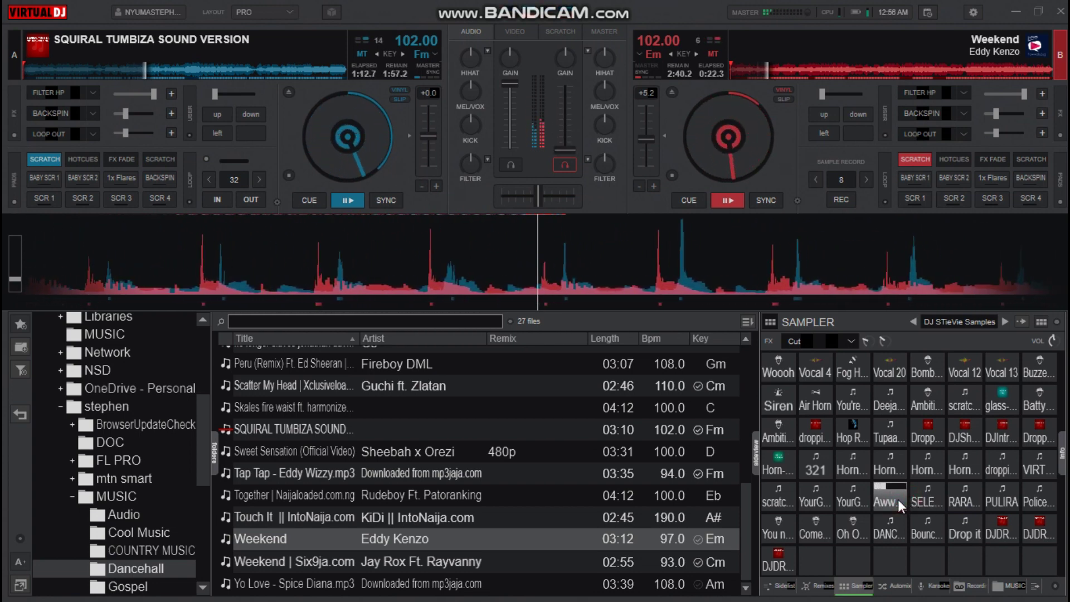
left_click(846, 535)
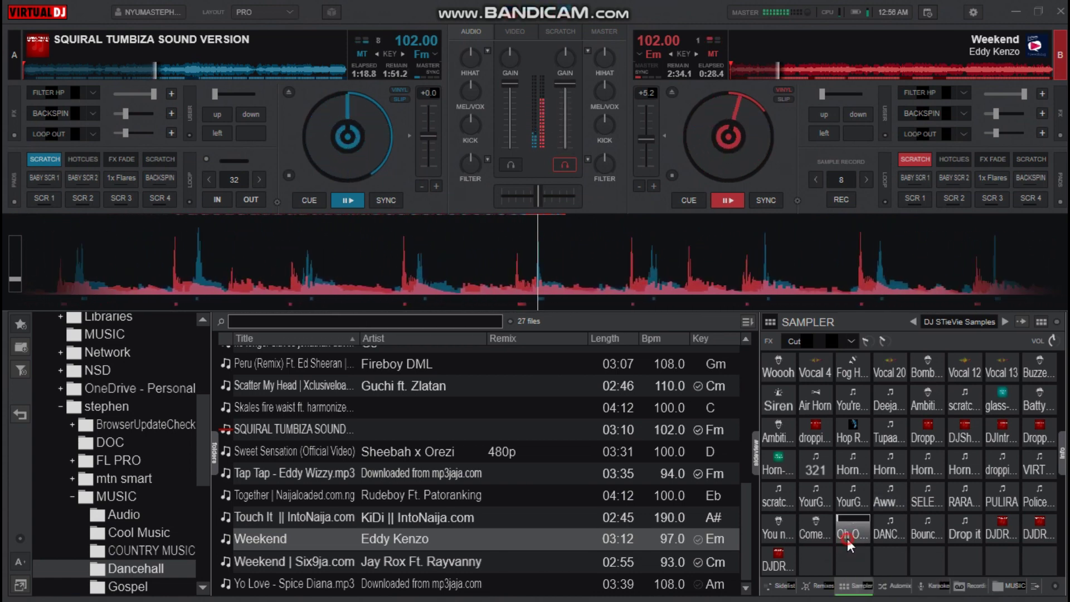
left_click(846, 539)
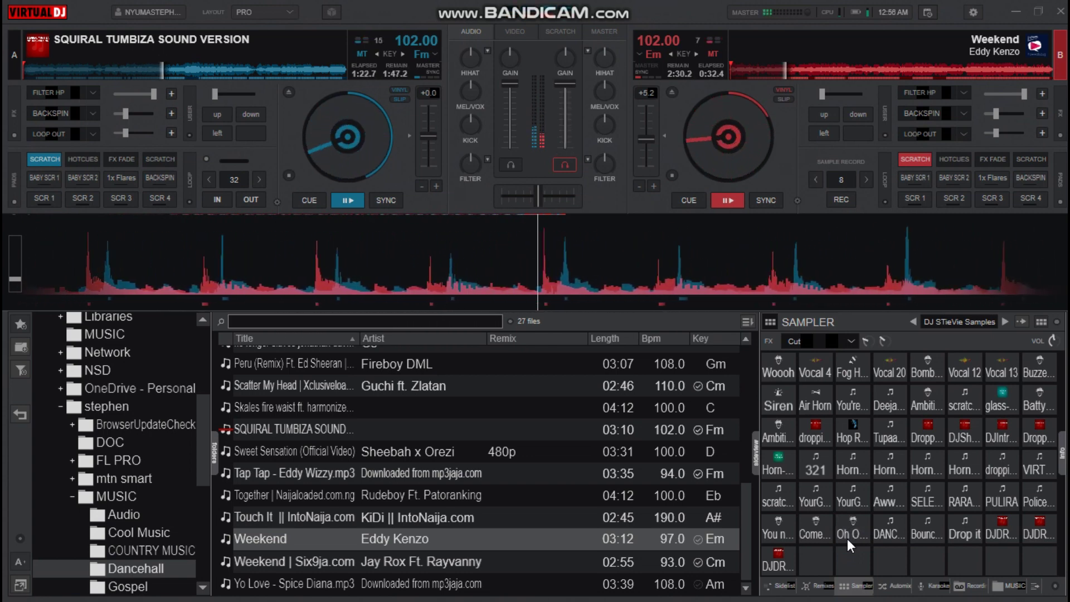
left_click(815, 530)
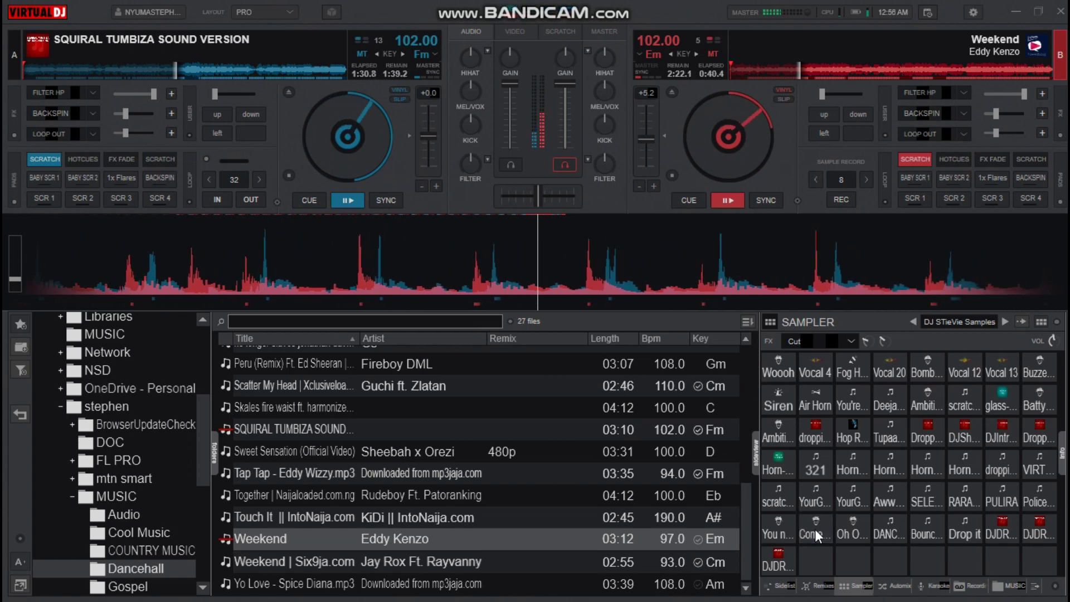
left_click(275, 515)
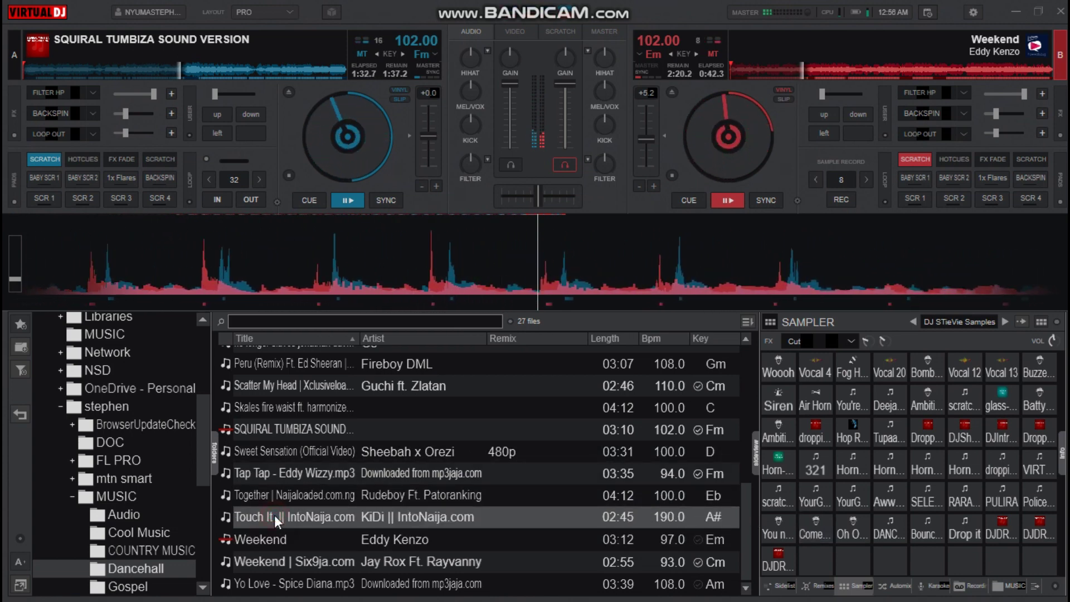
left_click_drag(274, 517, 826, 137)
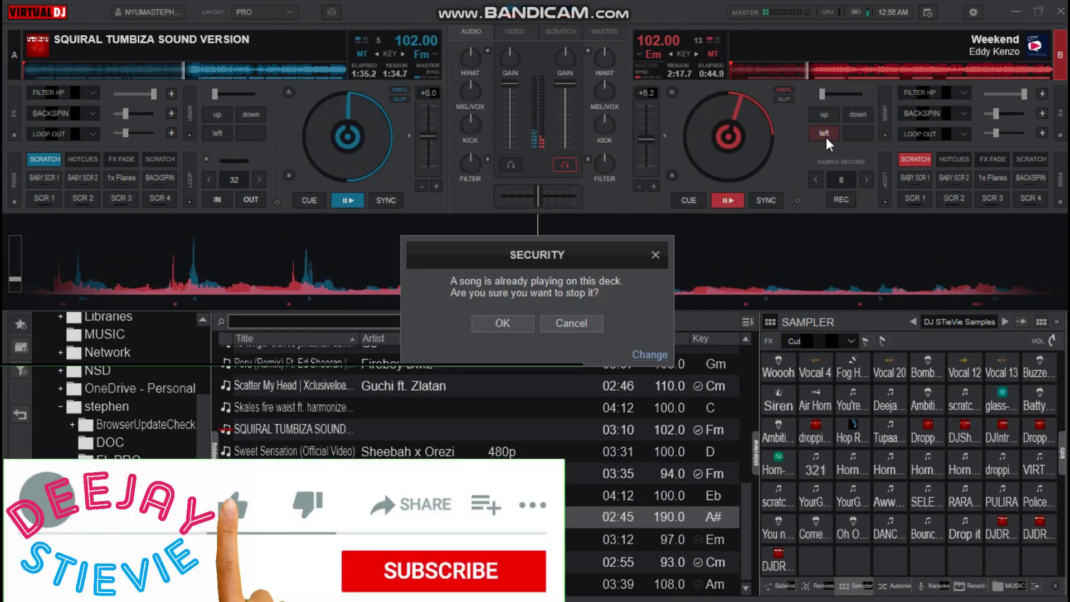
left_click(572, 323)
Stop Weekend on deck B and trigger the Woooh sample over SQUIRAL TUMBIZA SOUND VERSION
key("space")
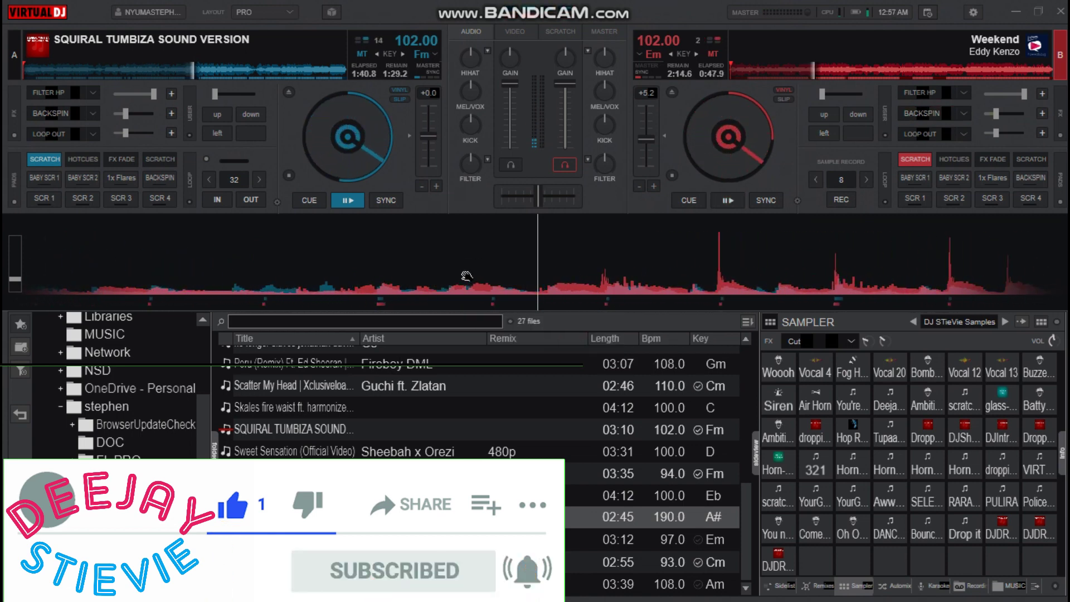
key("F1")
key("space")
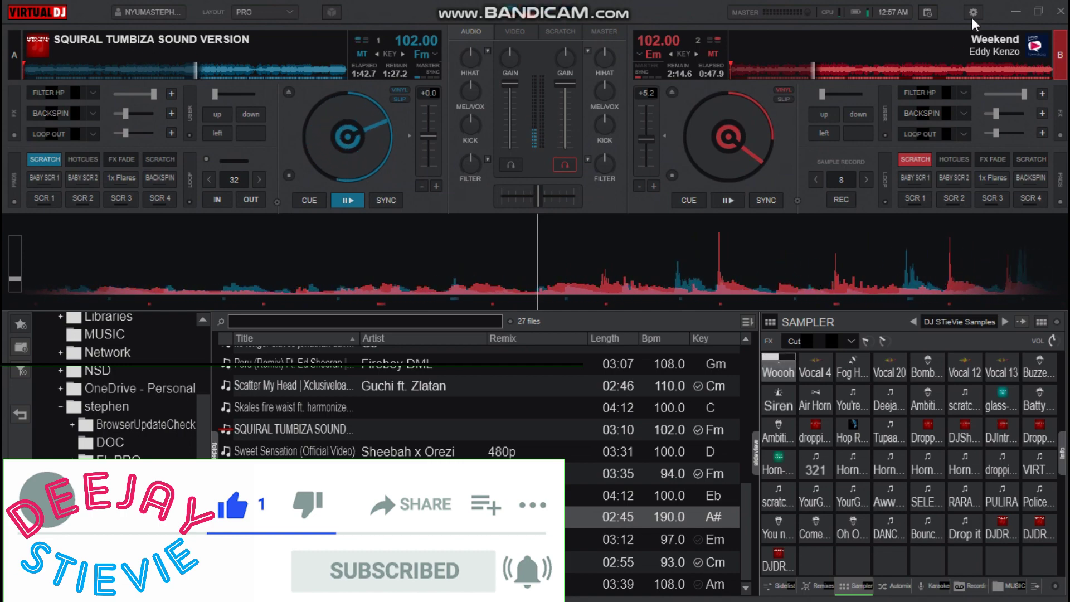